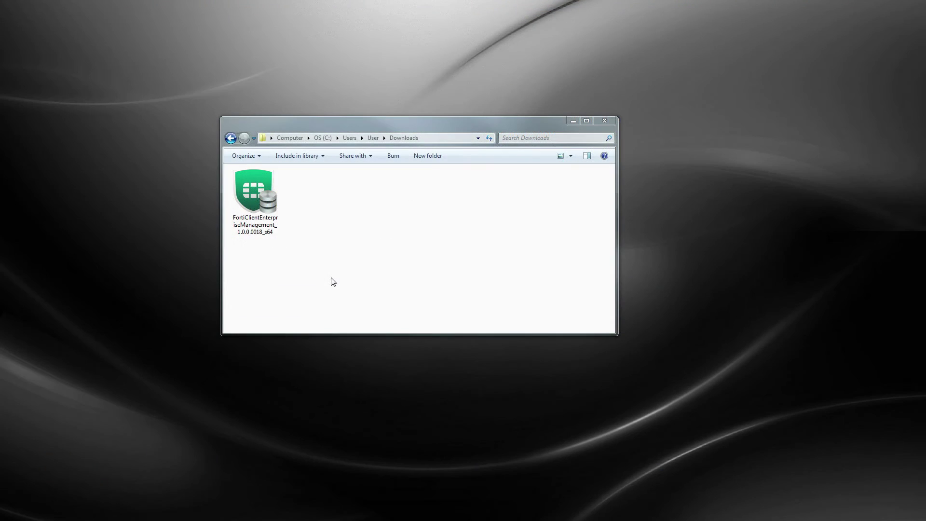
# - Launch the FortiClient EMS installer, accept the license terms, and install it to Success
pyautogui.doubleClick(253, 179)
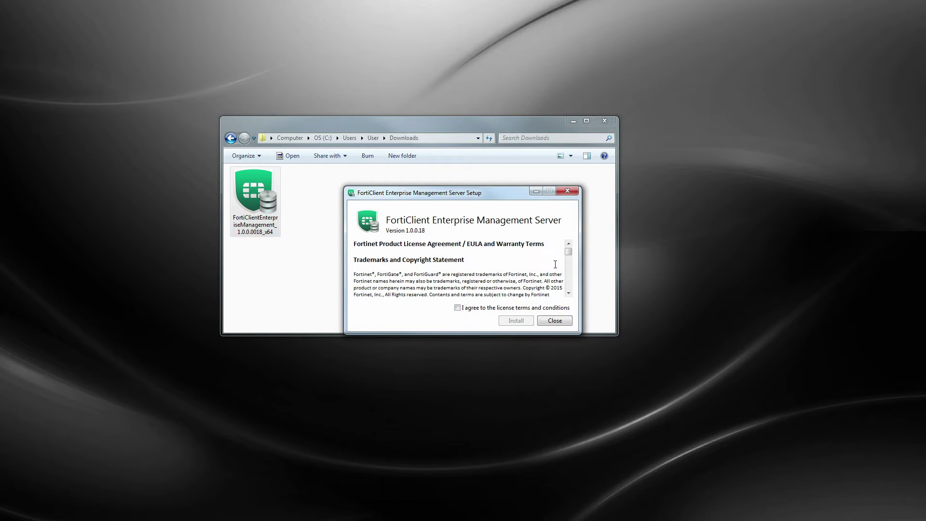
pyautogui.moveTo(568, 253); pyautogui.dragTo(568, 292)
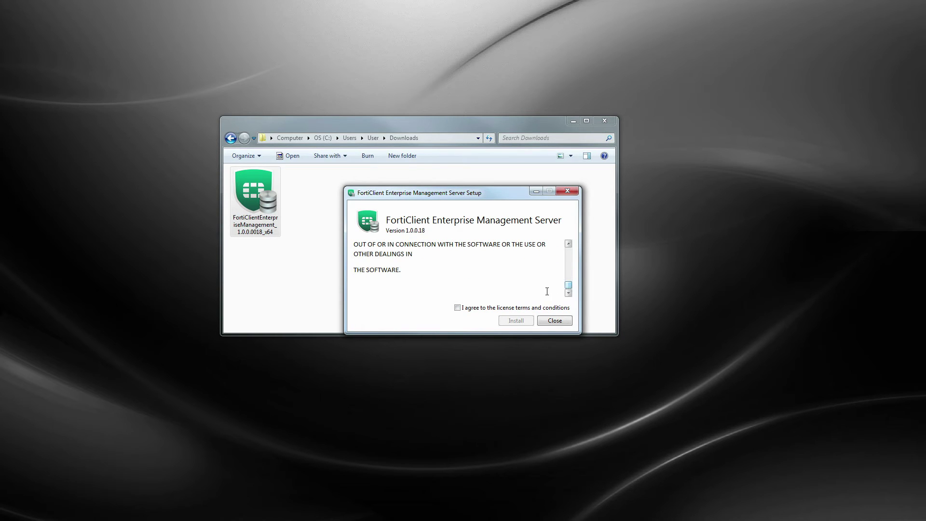
pyautogui.click(457, 308)
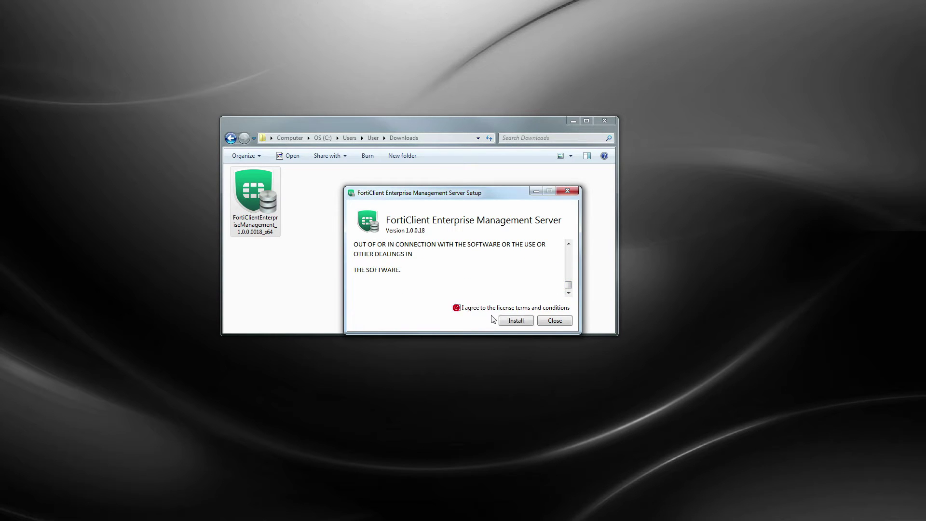
pyautogui.click(516, 321)
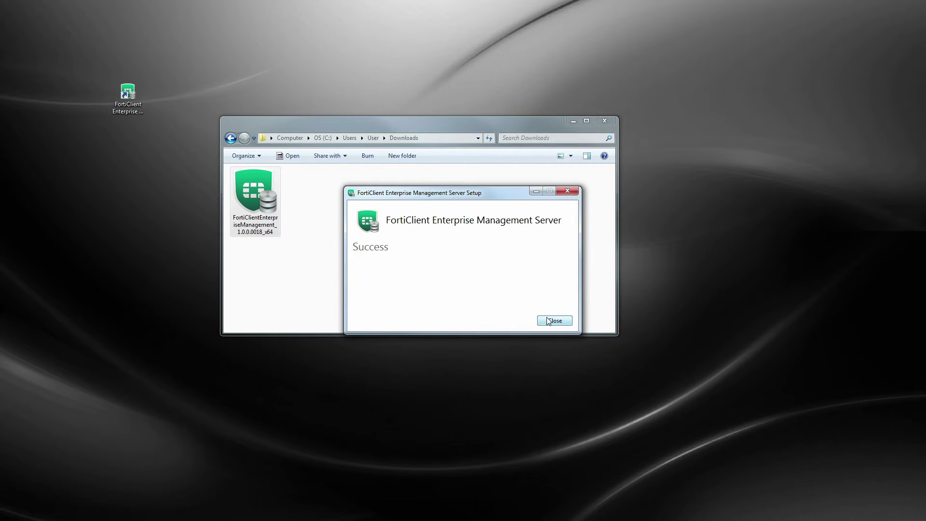
# - Close the finished setup and launch the FortiClient EMS console from its desktop shortcut
pyautogui.click(553, 321)
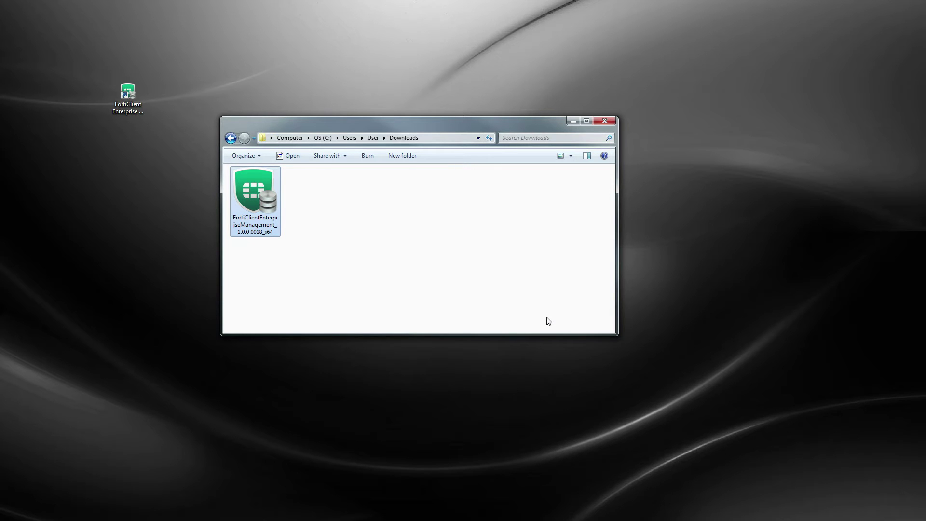
pyautogui.click(128, 96)
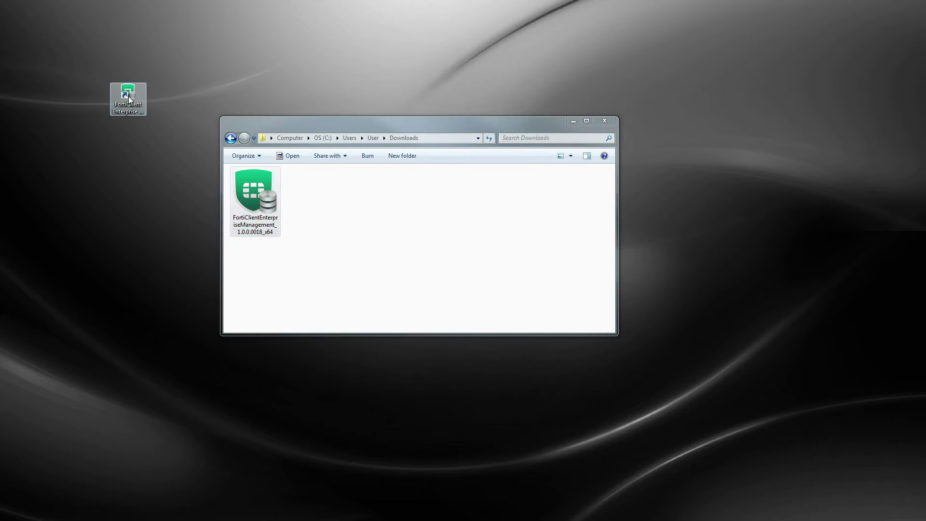
pyautogui.doubleClick(128, 96)
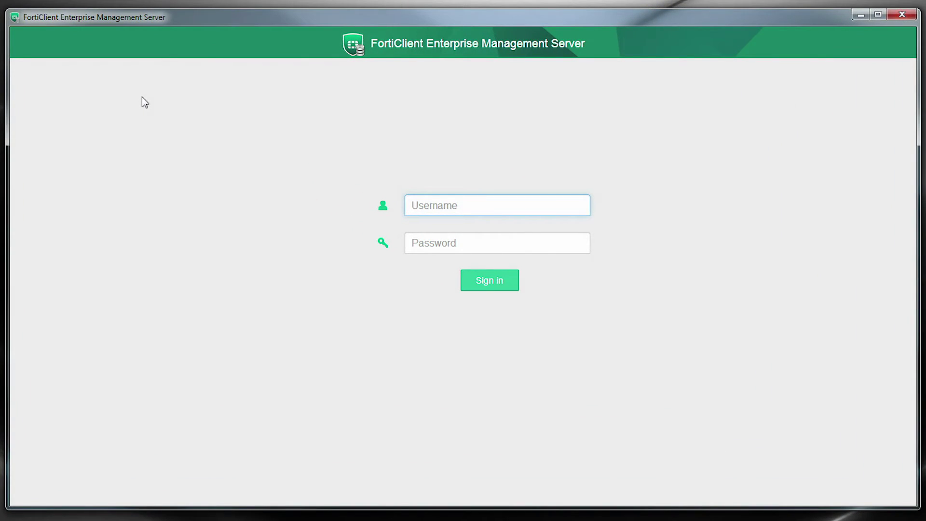
# - Sign in to the console with username admin
pyautogui.click(513, 205)
pyautogui.write('admin')
pyautogui.click(506, 280)
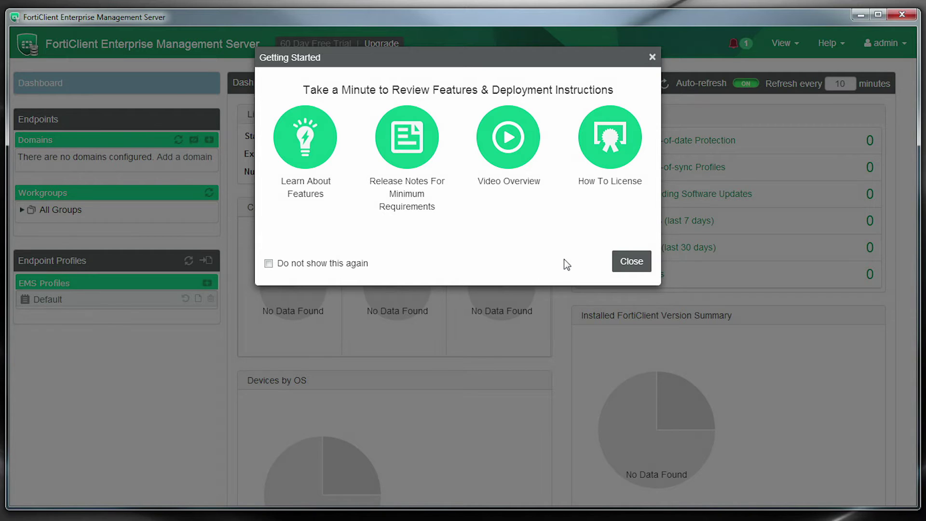
# - Close the Getting Started dialog to reveal the 60-day trial Dashboard
pyautogui.click(619, 263)
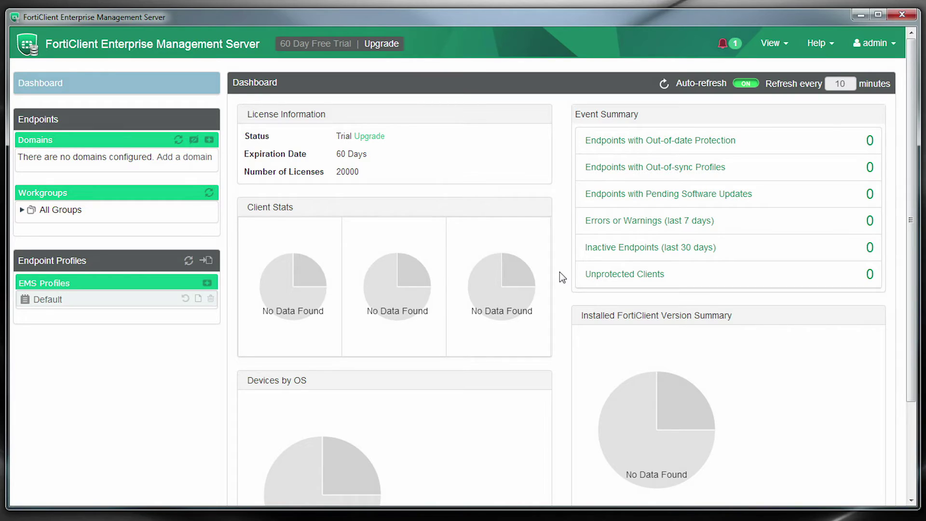
# - Check Help > About for version 1.0.0.0018 and signature versions, then close it
pyautogui.click(870, 47)
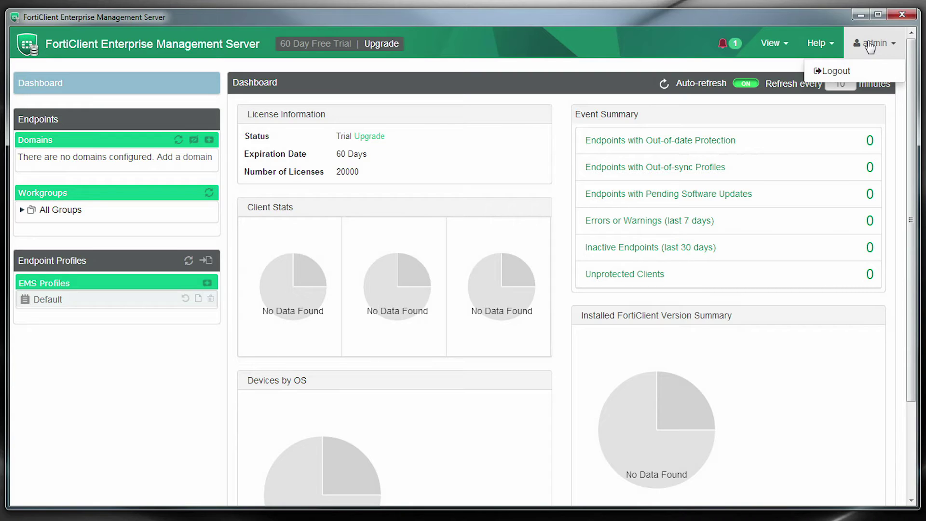
pyautogui.click(827, 47)
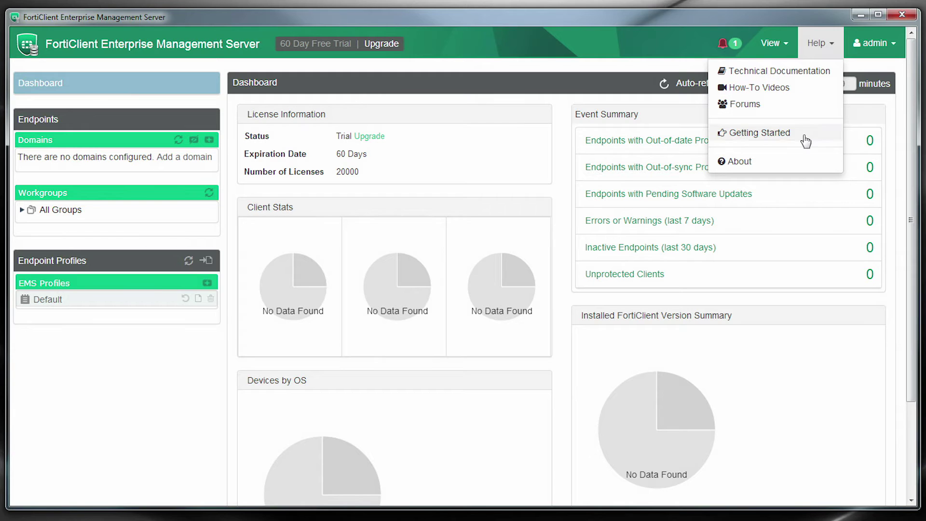
pyautogui.click(794, 162)
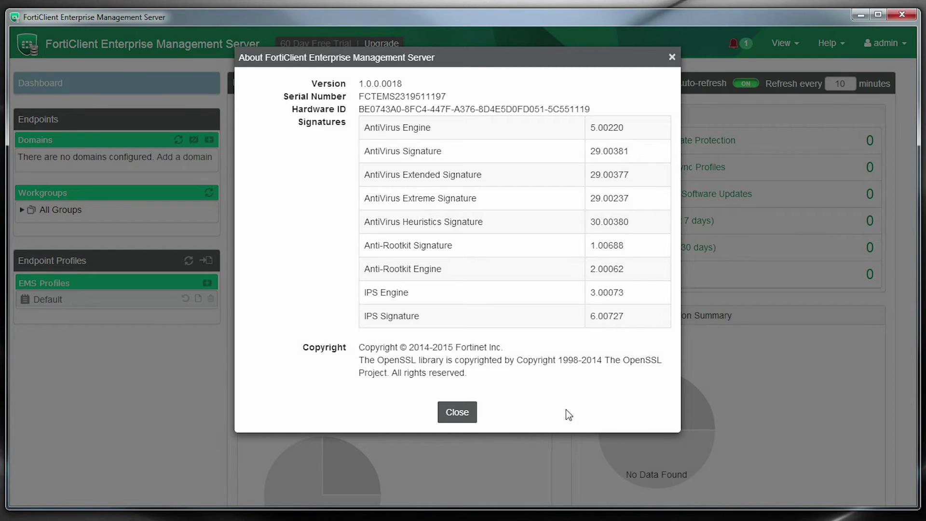
pyautogui.click(457, 412)
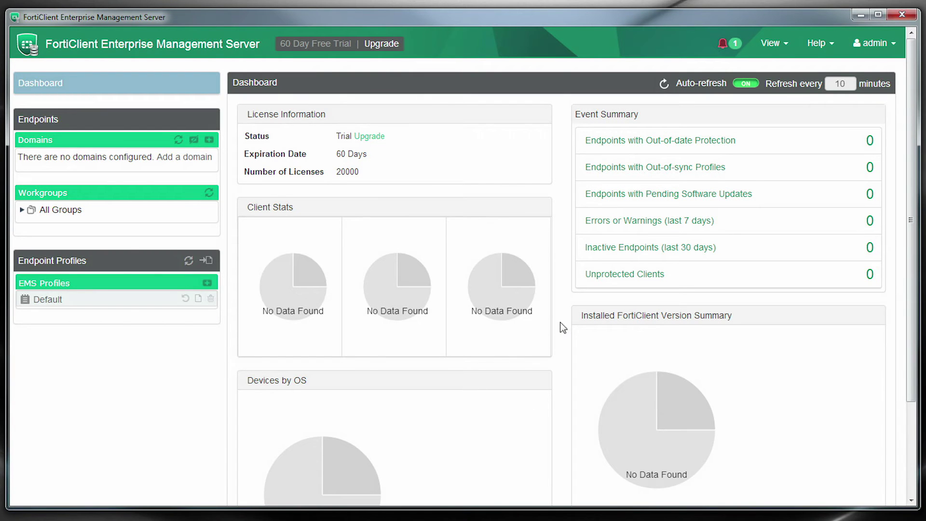
pyautogui.click(768, 44)
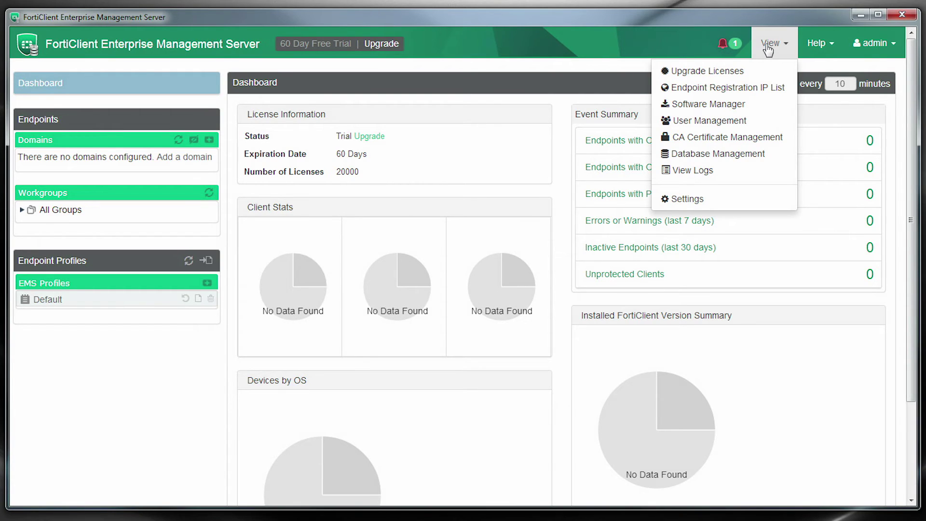
# - In User Management, enter and confirm a new admin password and save it
pyautogui.click(737, 122)
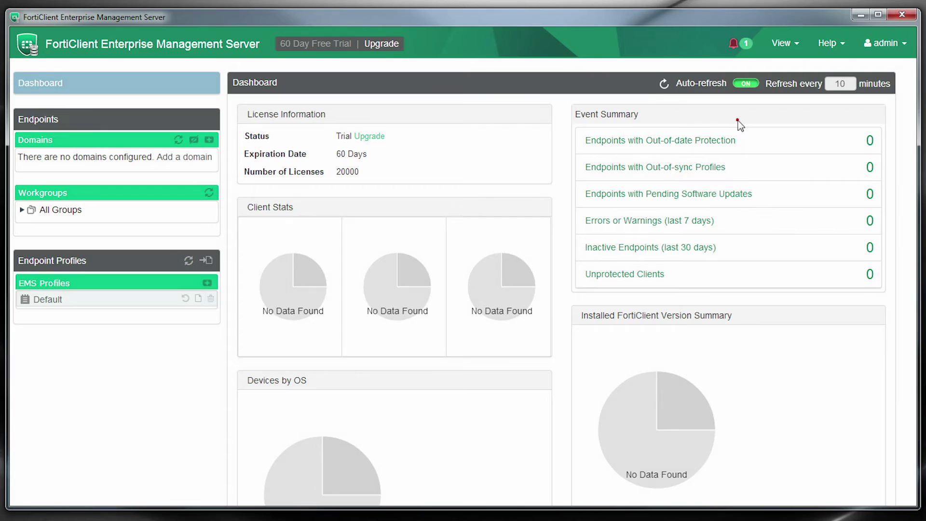
pyautogui.click(416, 155)
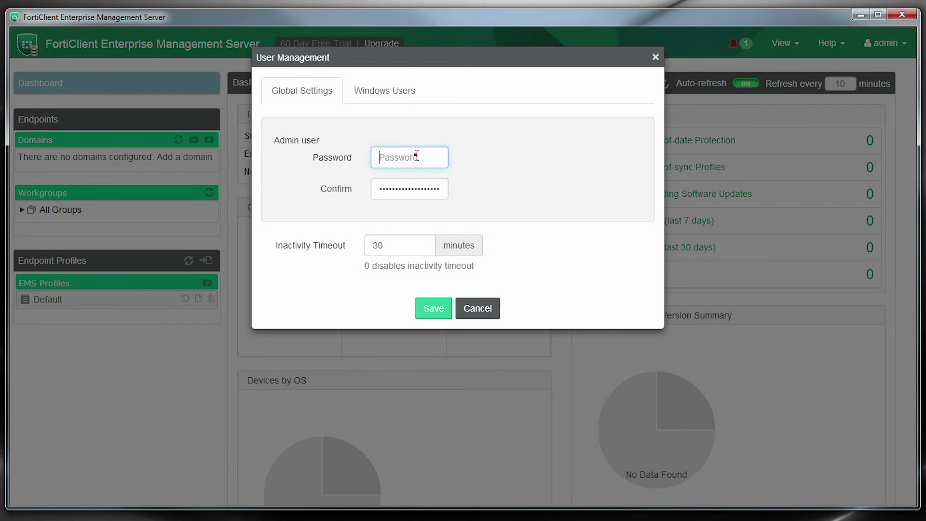
pyautogui.write('p•••••••')
pyautogui.click(432, 188)
pyautogui.write('••••••••')
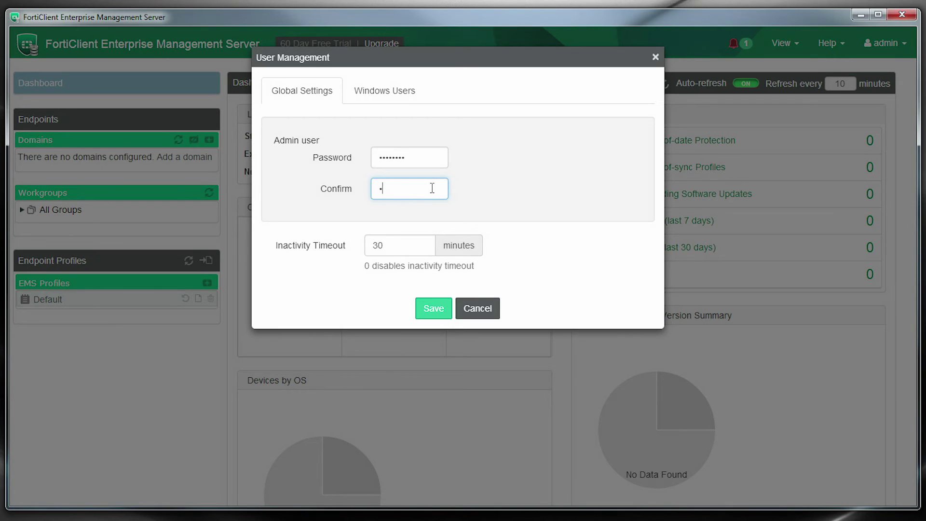
pyautogui.click(444, 305)
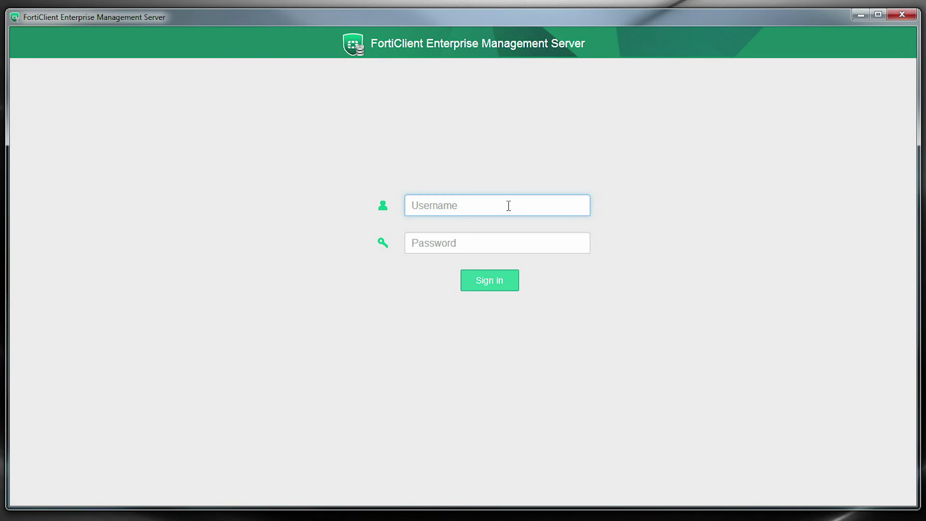
# - Sign back in as admin with the new password
pyautogui.write('admin')
pyautogui.click(514, 248)
pyautogui.write('••••••••')
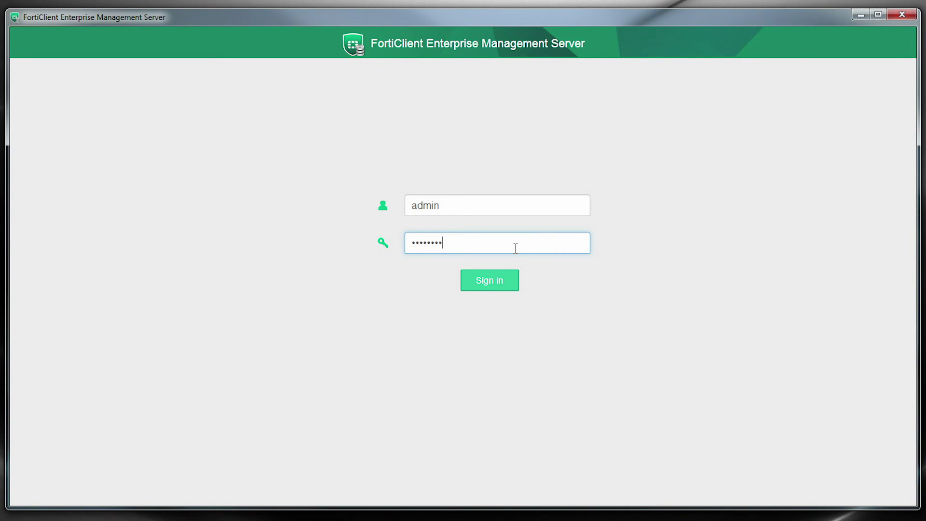
pyautogui.click(509, 280)
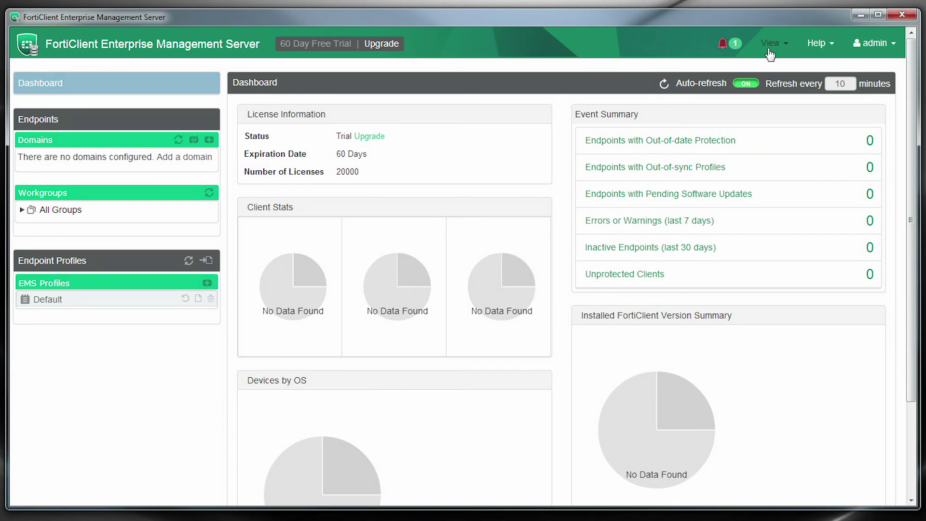
# - Open View > Settings, review Log Settings and FortiGuard tabs, then show Server Settings
pyautogui.click(771, 45)
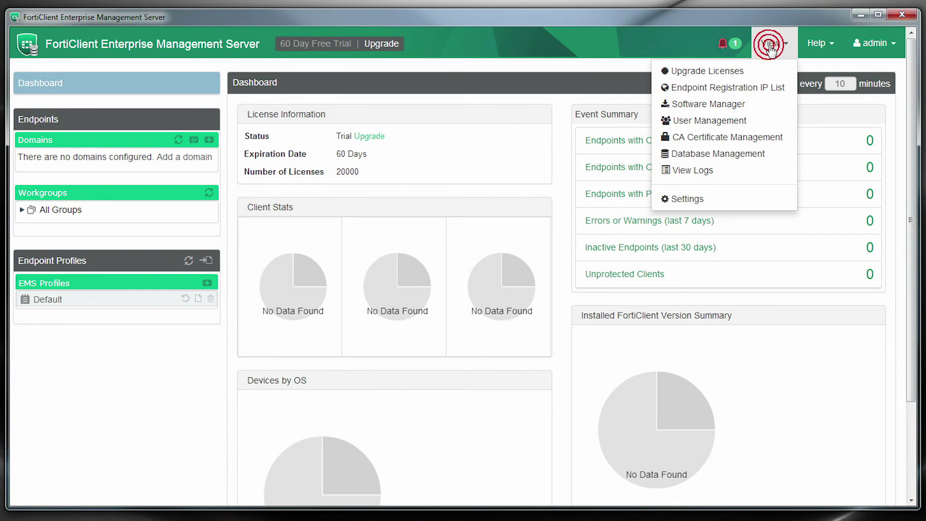
pyautogui.click(730, 198)
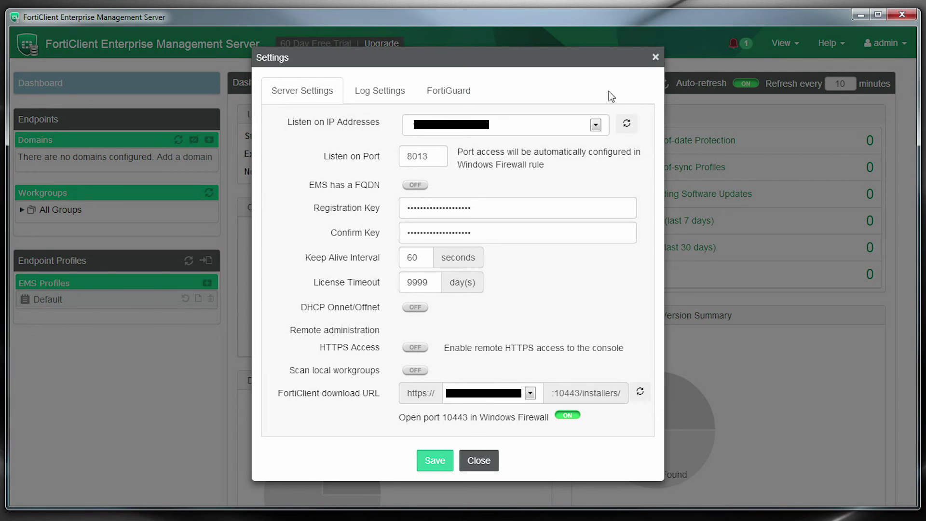
pyautogui.click(378, 93)
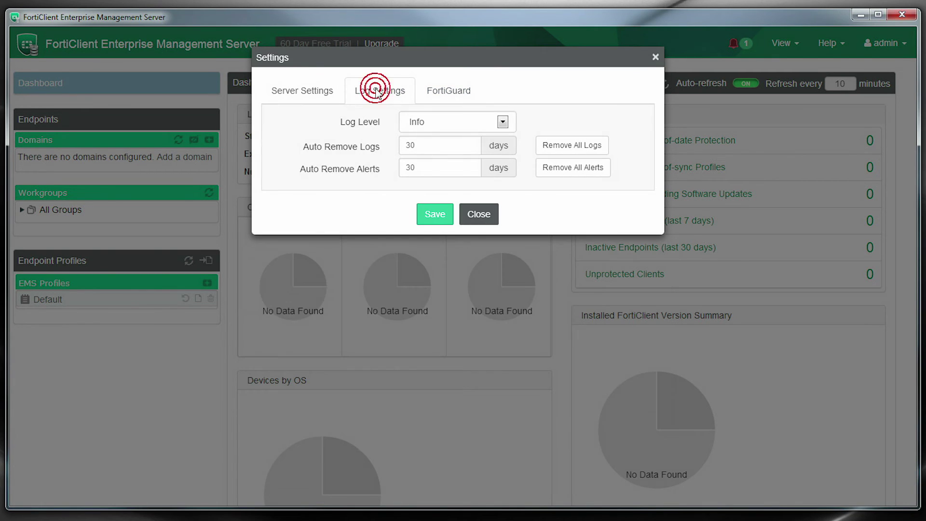
pyautogui.click(444, 93)
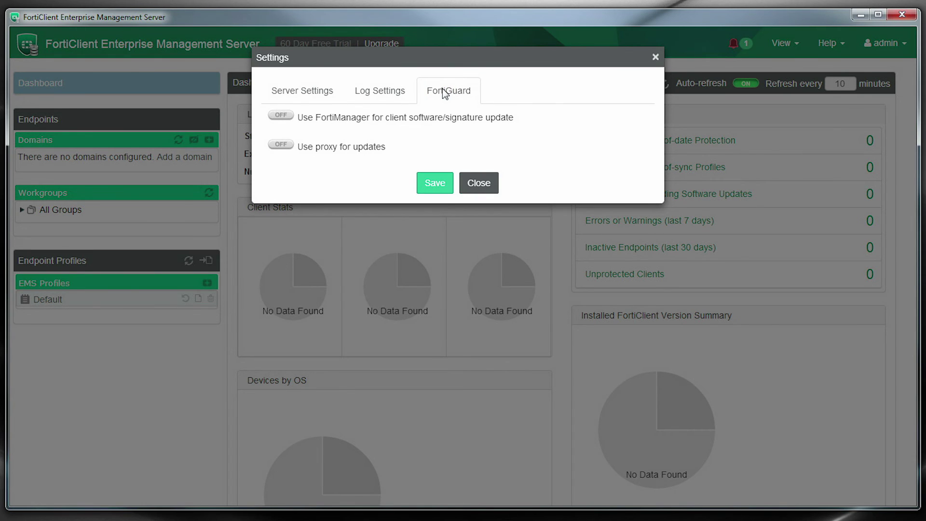
pyautogui.click(319, 87)
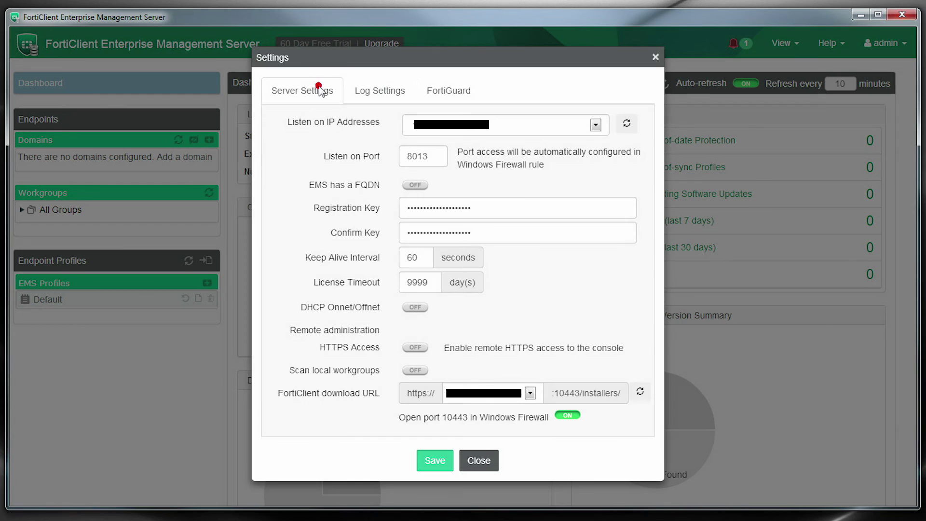